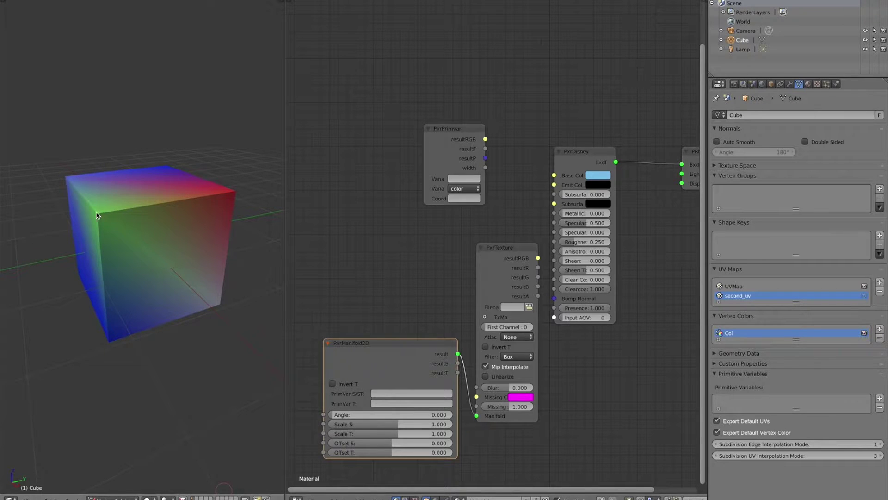
Step: Add a primitive variable to the cube's mesh data and name it mycolor
middle_drag(103, 215, 89, 204)
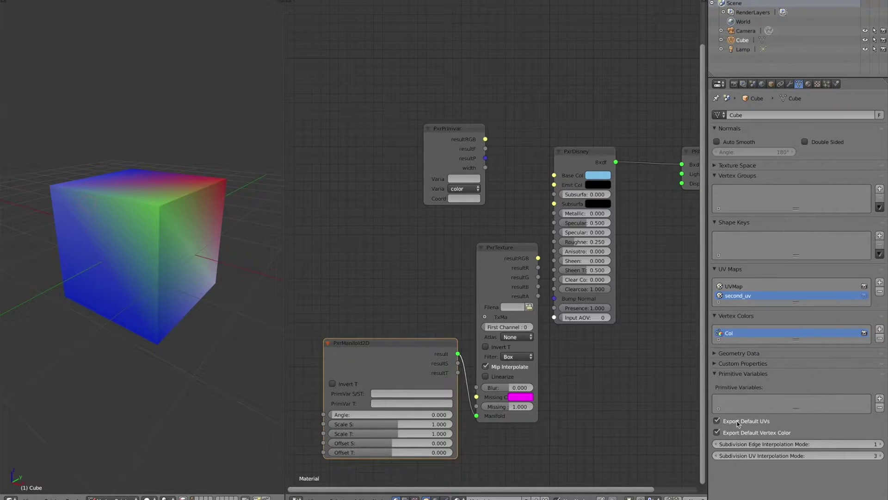
click(880, 400)
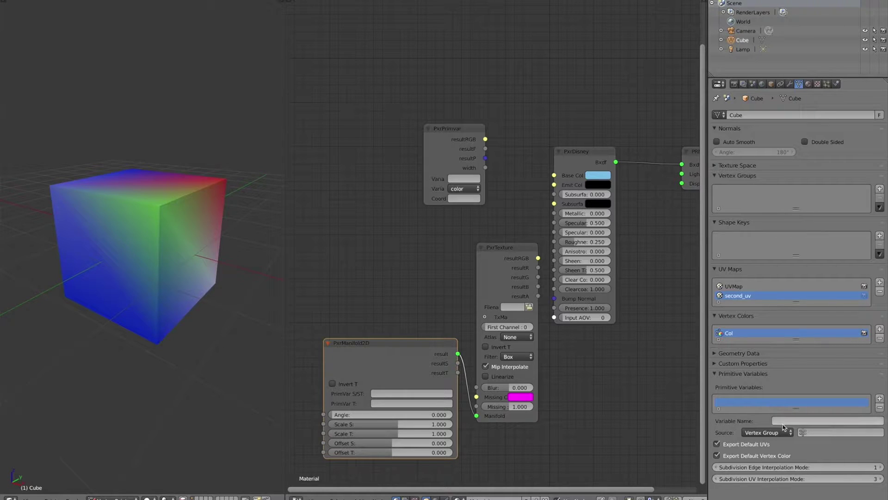
click(781, 420)
text(my_color)
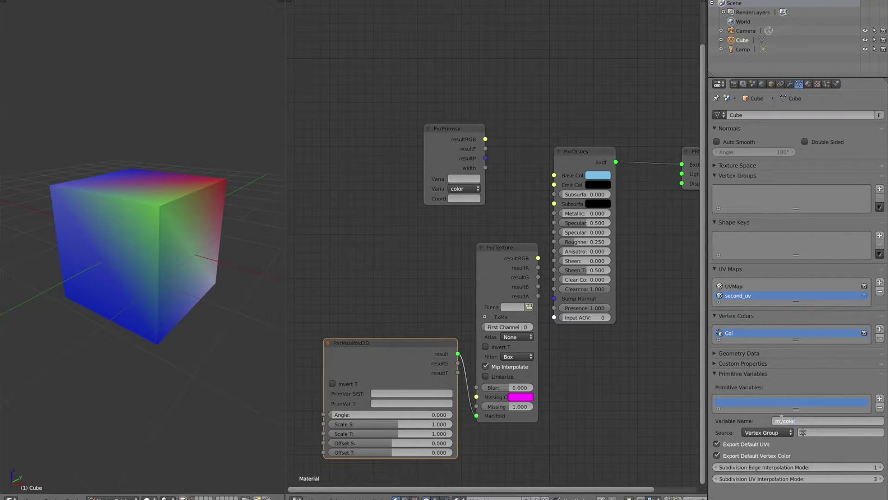
key(Return)
Step: Set the mycolor variable's source to Vertex Color and choose the Col vertex color layer
click(766, 432)
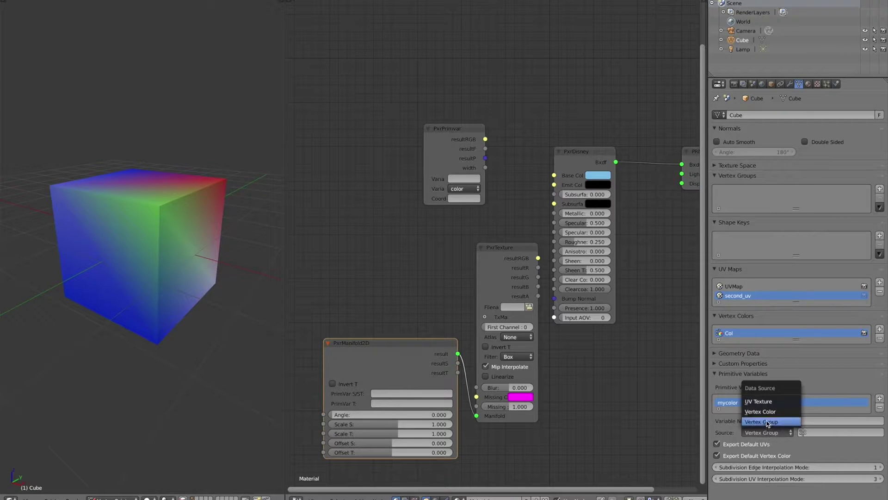
click(764, 412)
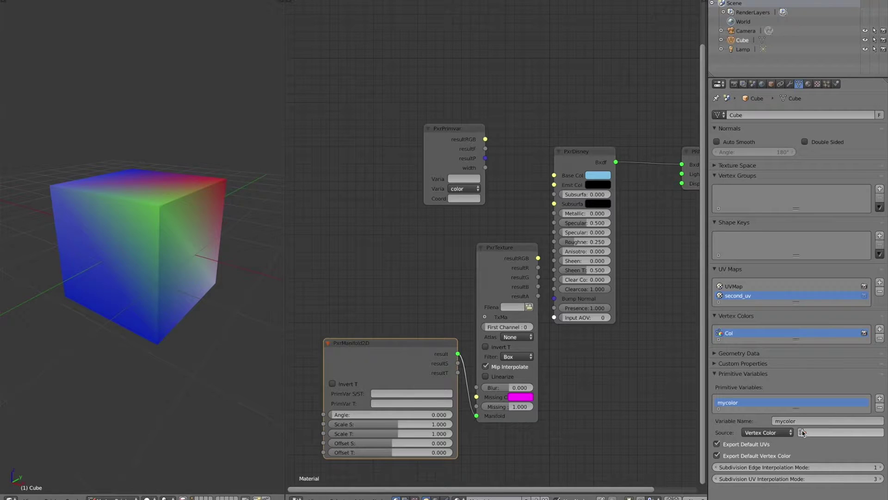
click(768, 434)
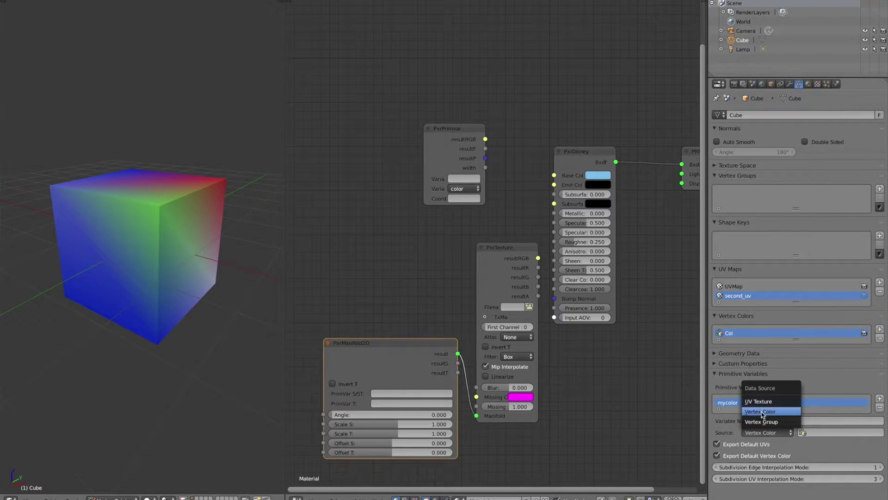
click(763, 413)
click(801, 431)
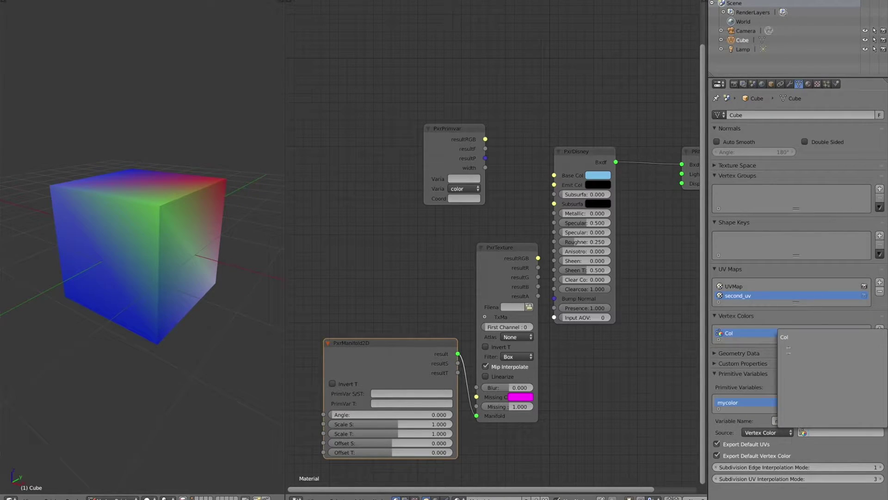
click(787, 337)
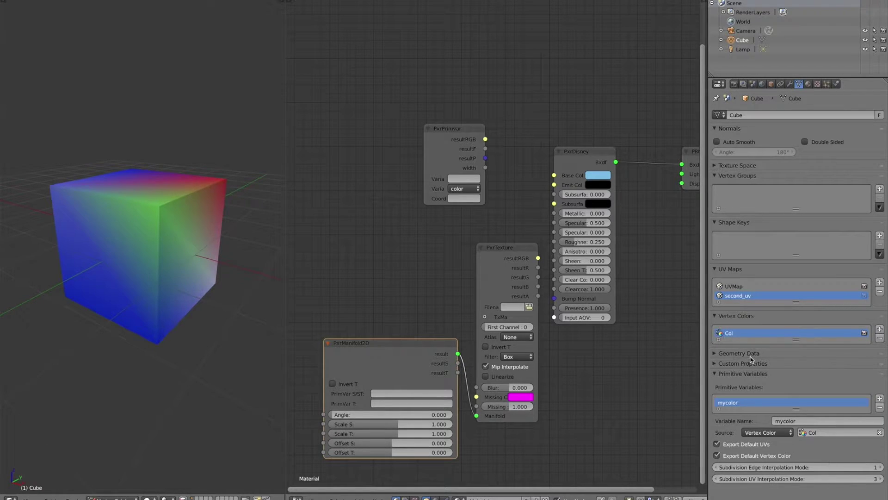
Step: Set the PxrPrimvar node's variable name to mycolor and its variable type to color
click(782, 419)
click(446, 130)
click(447, 130)
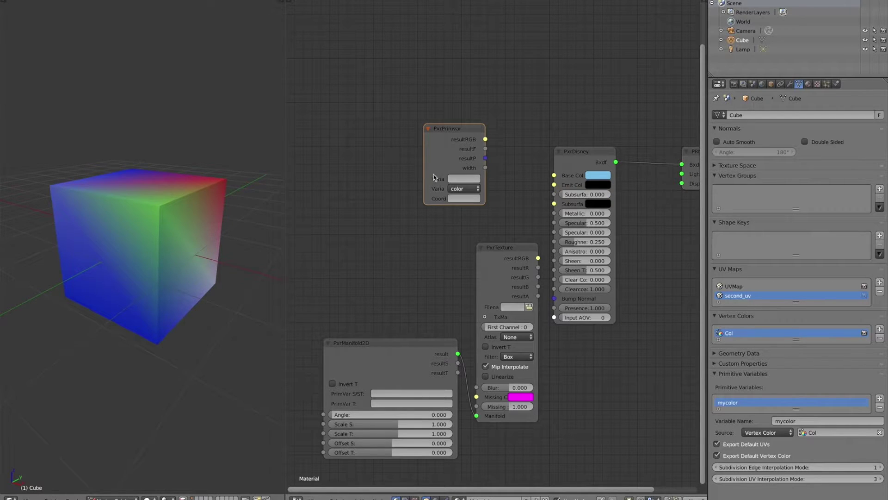
click(455, 178)
key(Return)
click(464, 189)
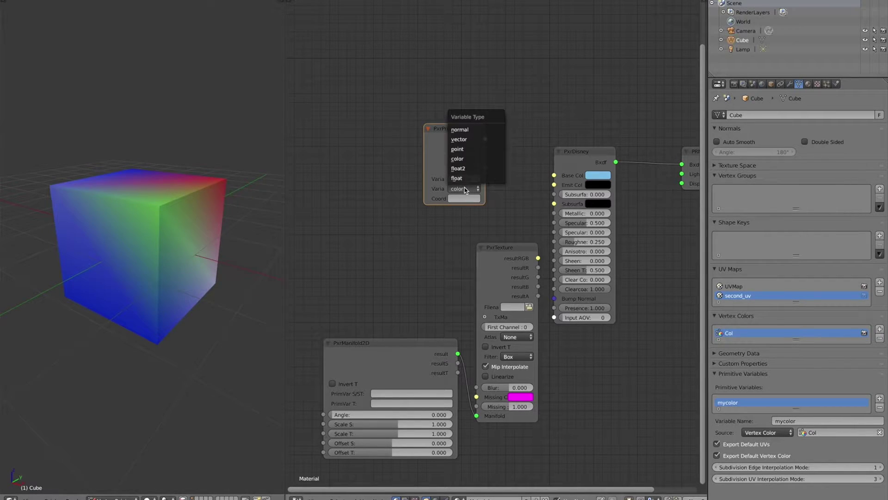
click(459, 159)
Step: Connect the PxrPrimvar node's resultRGB output to the PxrDisney Base Color input and render the scene
drag(485, 138, 554, 177)
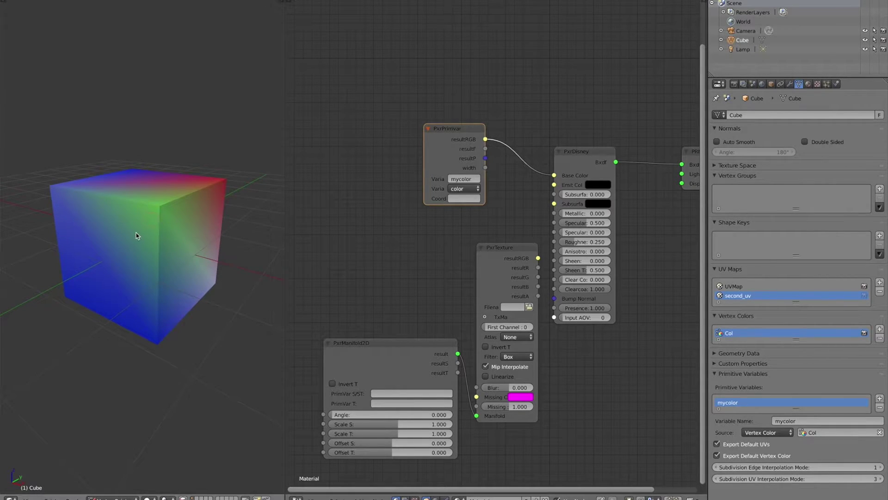
key(F12)
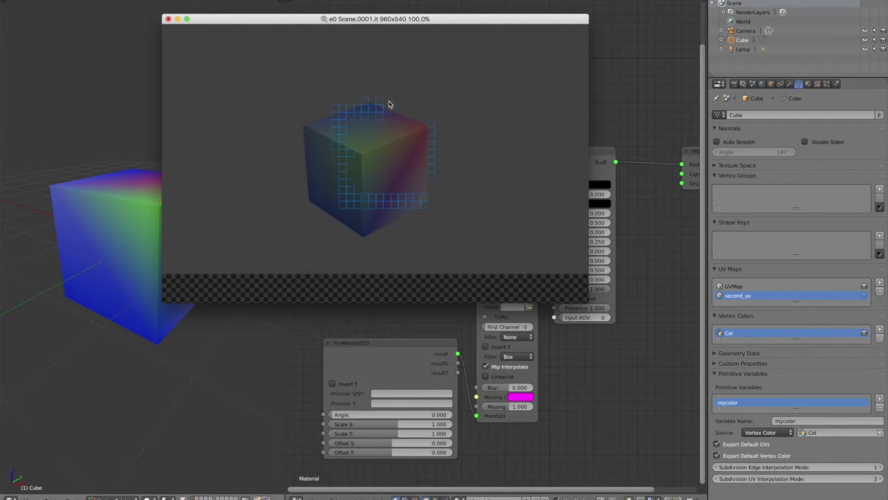
click(616, 29)
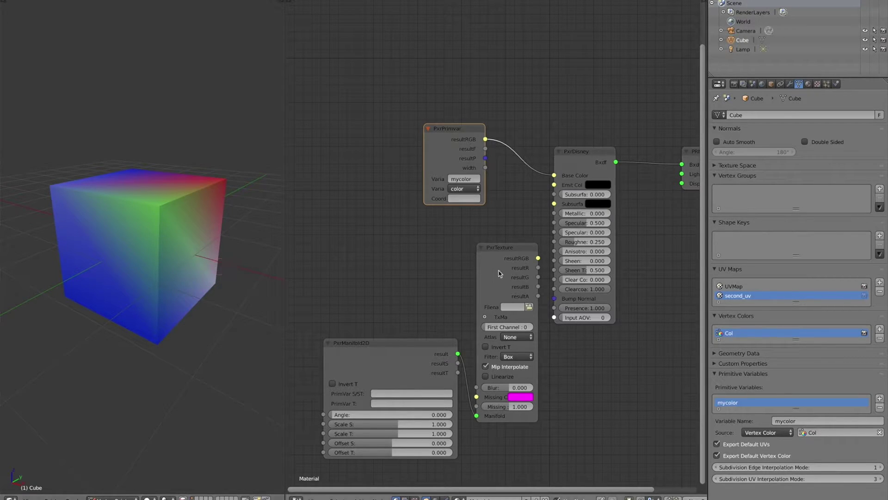
Step: Add a second primitive variable to the cube and name it myuv2
click(743, 286)
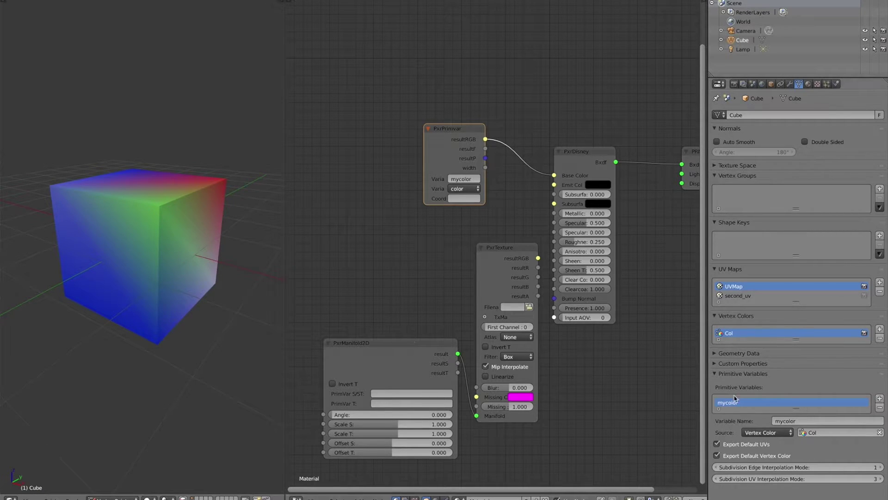
click(880, 398)
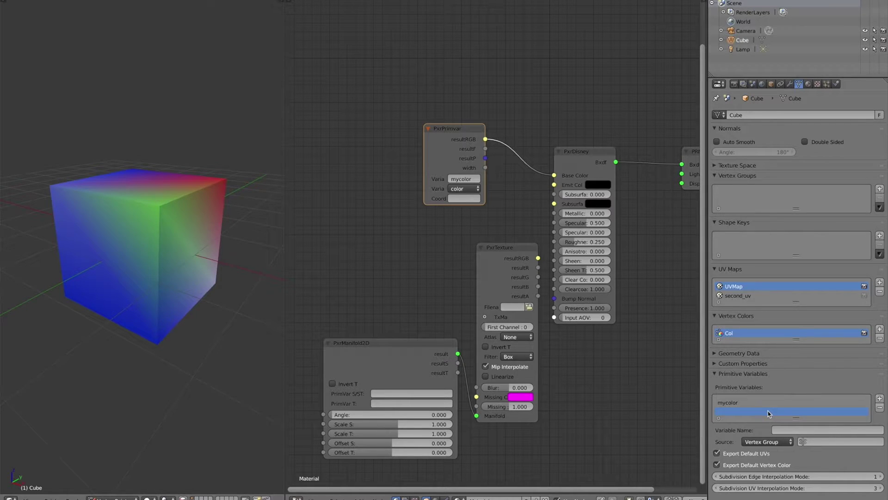
click(880, 408)
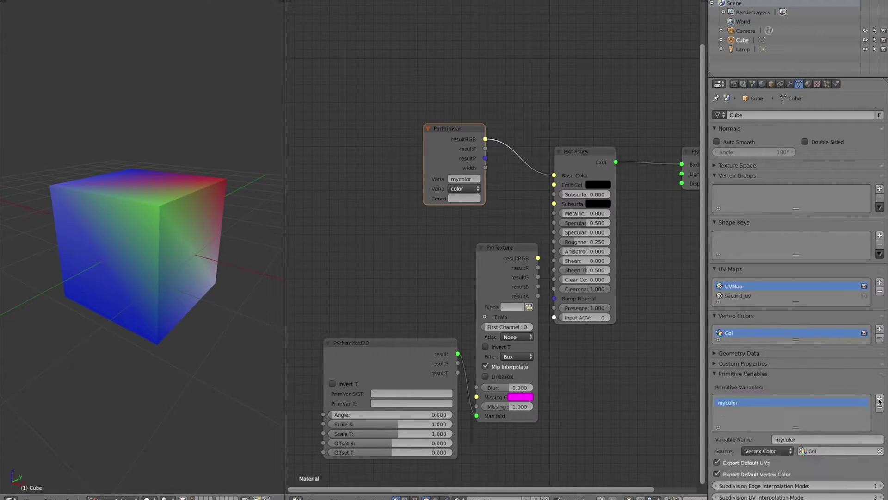
click(880, 399)
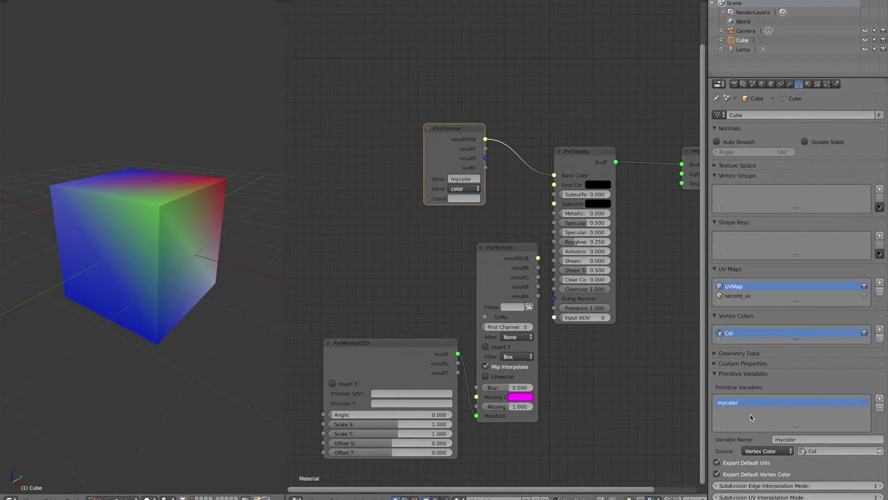
click(784, 441)
key(Return)
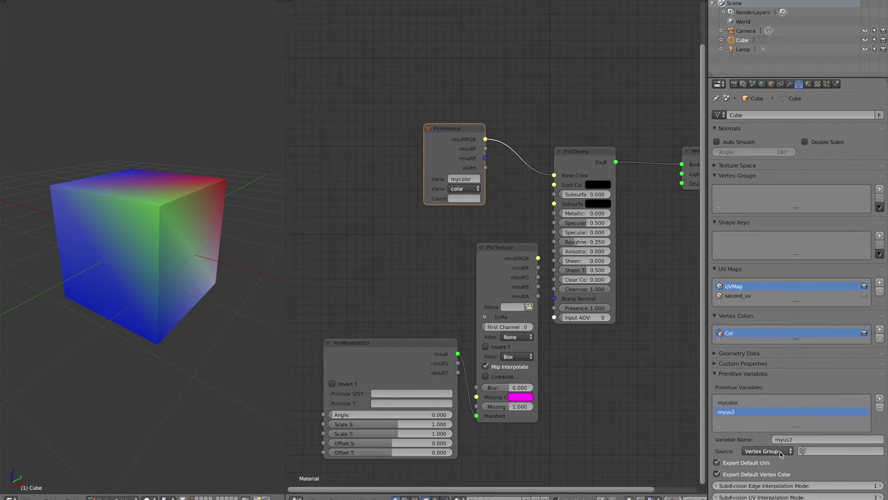
Step: Source myuv2 from the second_uv UV texture and enter myuv2 as the PxrManifold2D node's PrimVar S/ST
click(779, 451)
click(761, 420)
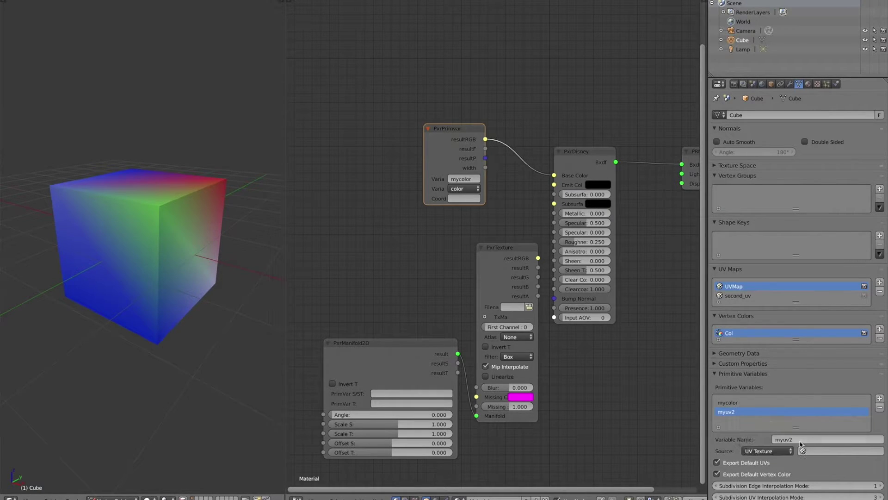
click(805, 451)
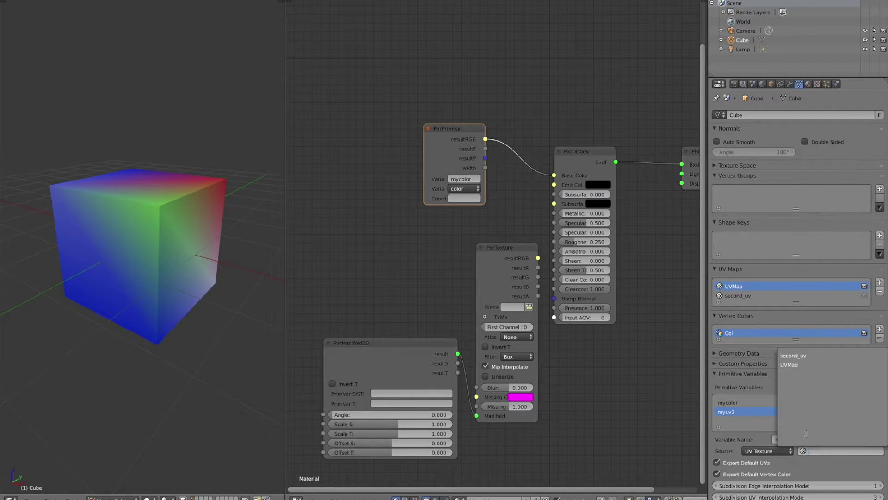
click(800, 356)
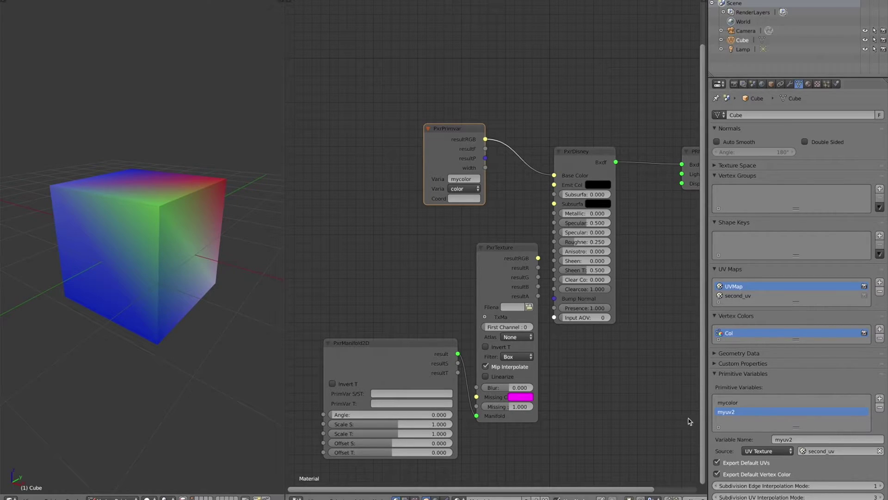
click(377, 396)
key(Return)
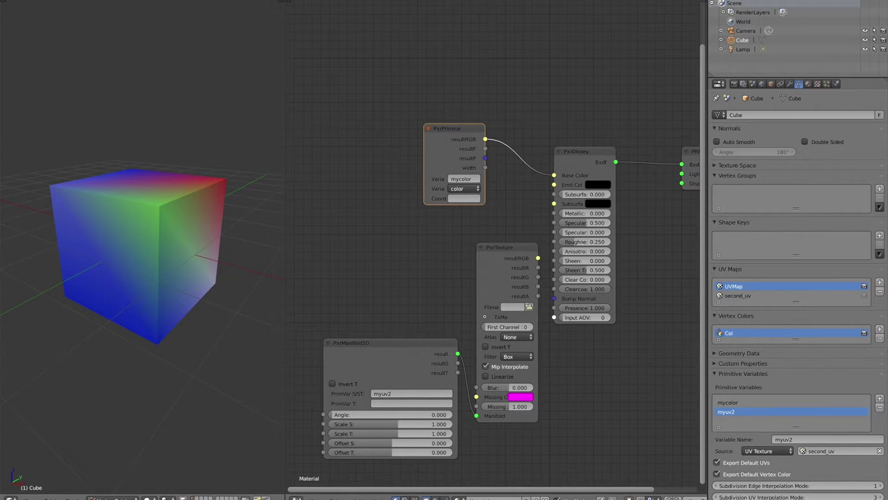
Step: Revert the scene to its saved file, discarding the primitive variable and node changes
click(23, 0)
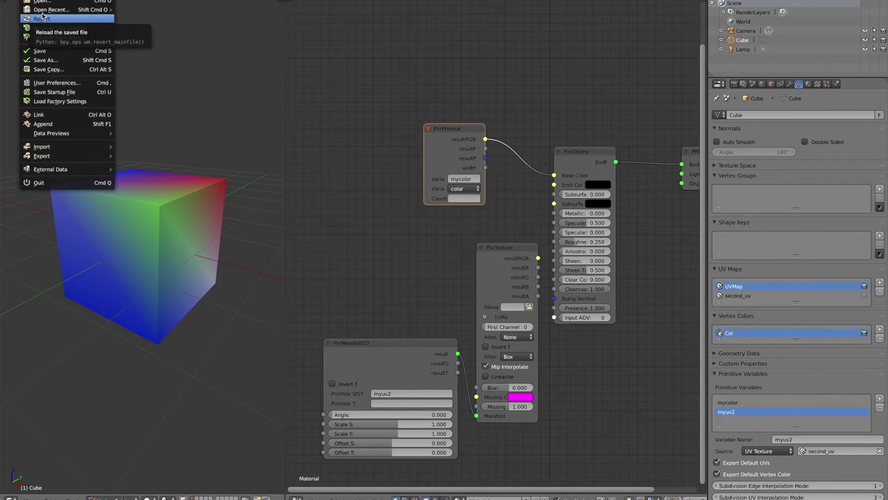
mouse_move(94, 10)
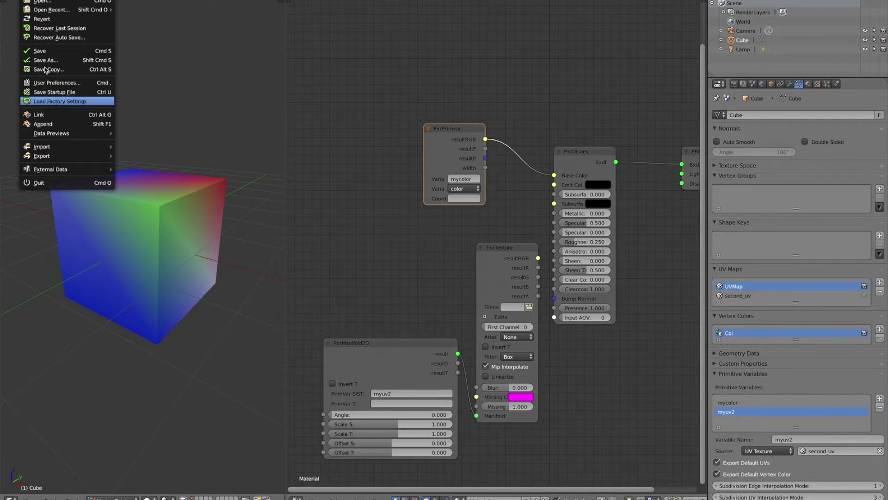
click(42, 19)
click(31, 17)
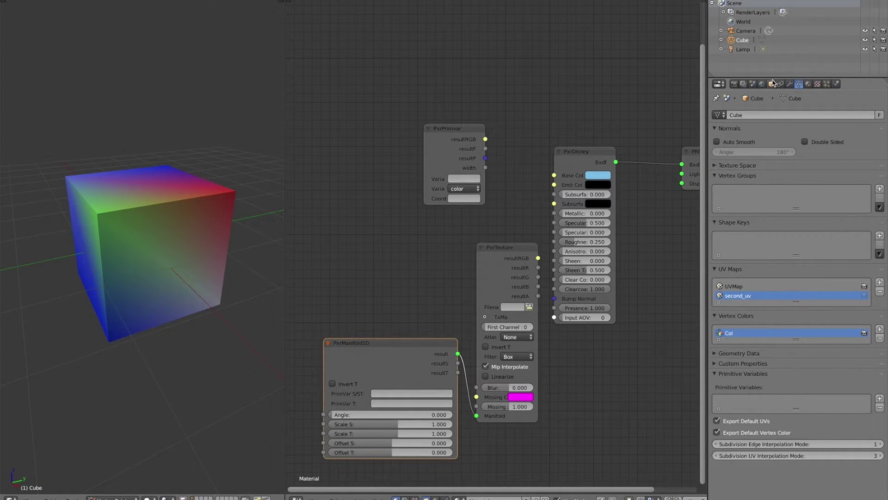
Step: Add a new display filter in the scene properties
click(753, 85)
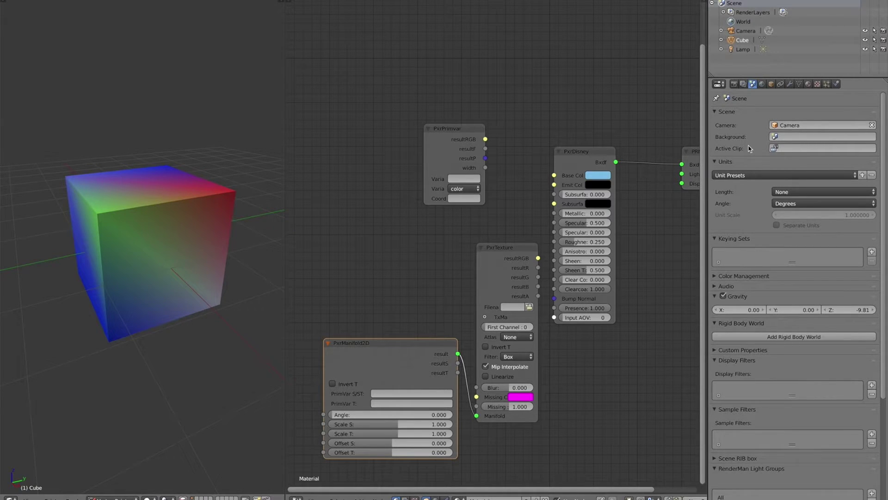
scroll(750, 148, down, 7)
scroll(750, 148, up, 7)
scroll(749, 134, down, 7)
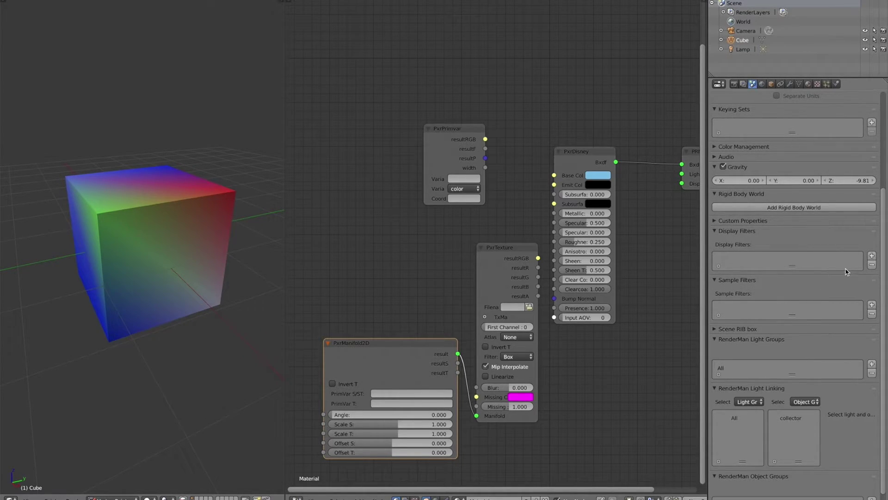
click(872, 255)
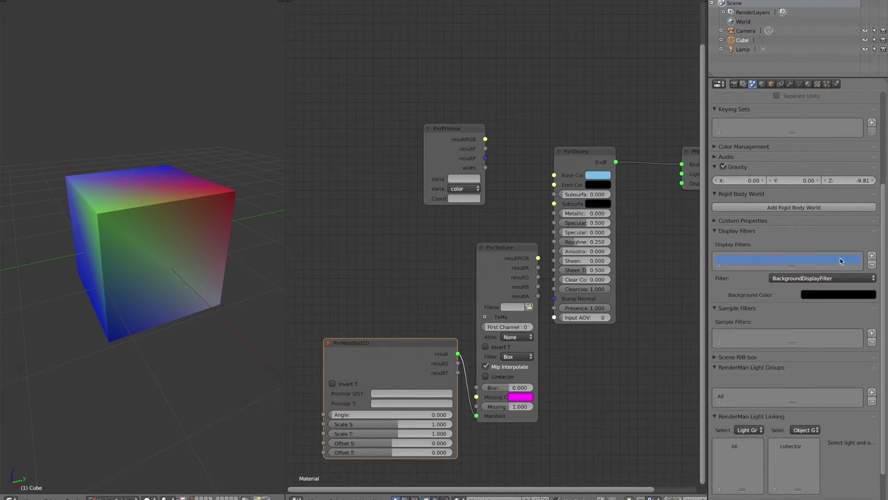
Step: Set the new display filter's type to FilmicTonemapperDisplayFilter and review its parameters
click(805, 279)
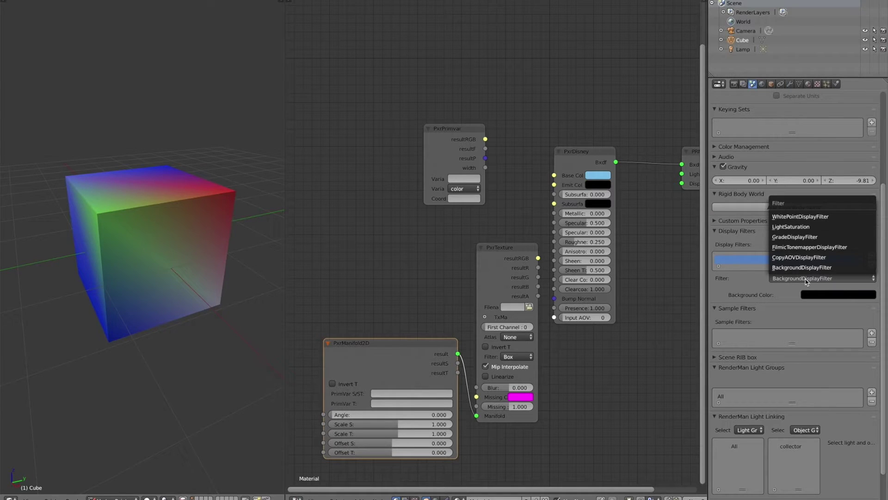
click(805, 247)
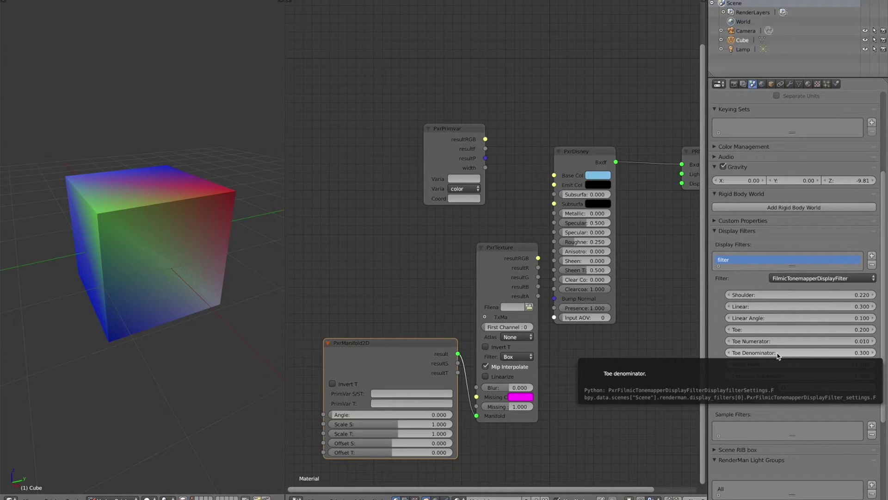
scroll(717, 286, down, 1)
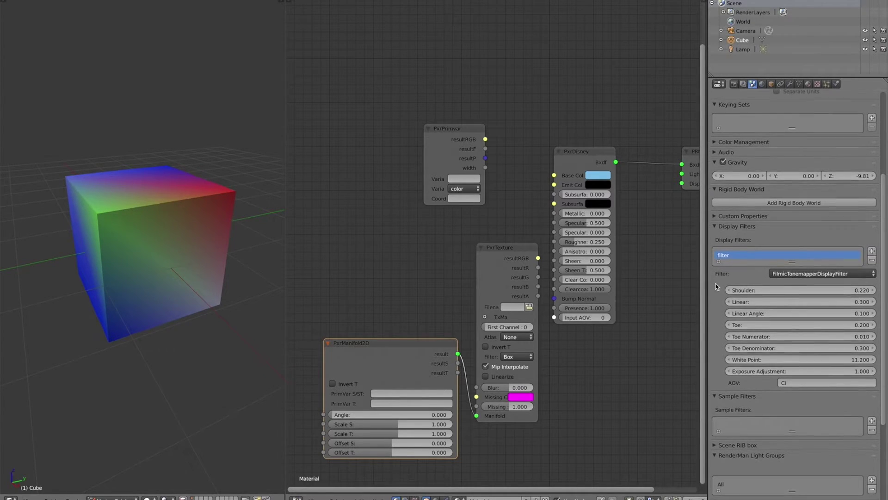
scroll(716, 286, down, 1)
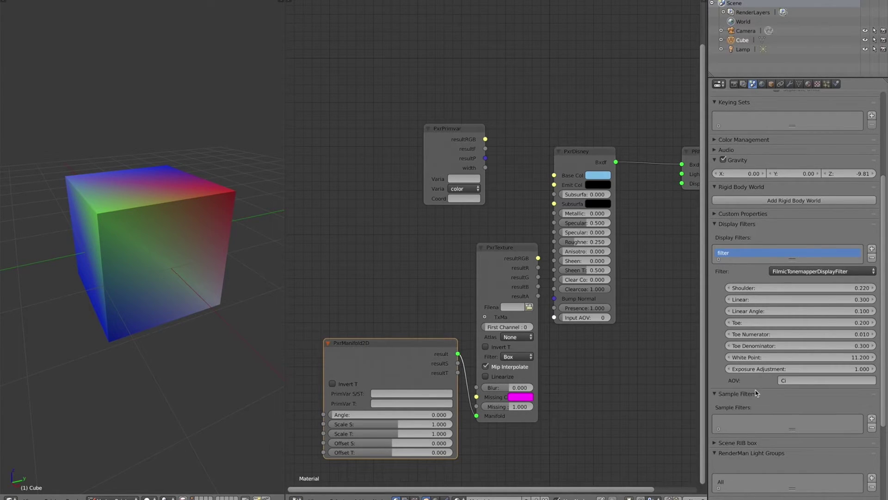
Step: Change the display filter's type to BackgroundDisplayFilter and inspect its background color picker without altering the color
click(796, 272)
click(803, 271)
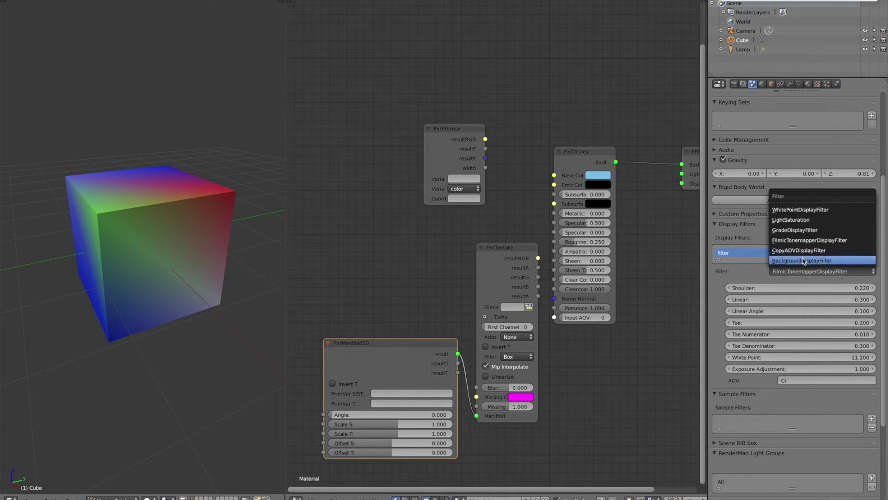
click(803, 260)
click(811, 286)
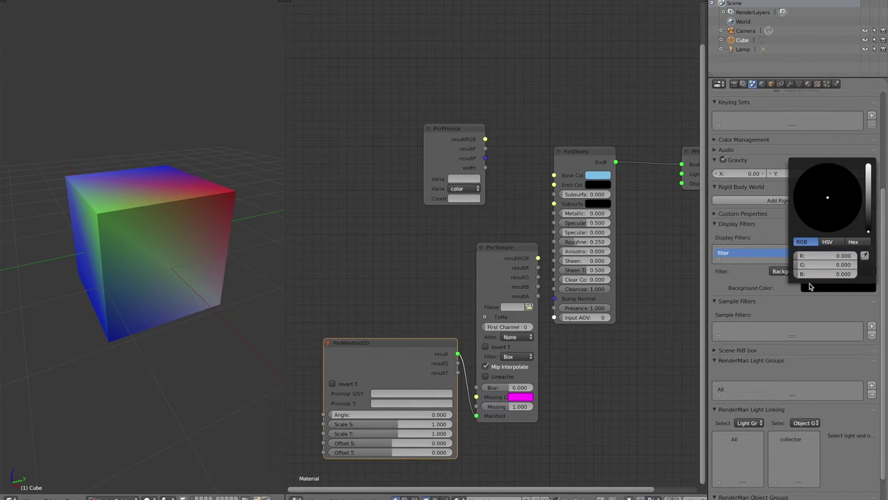
click(771, 273)
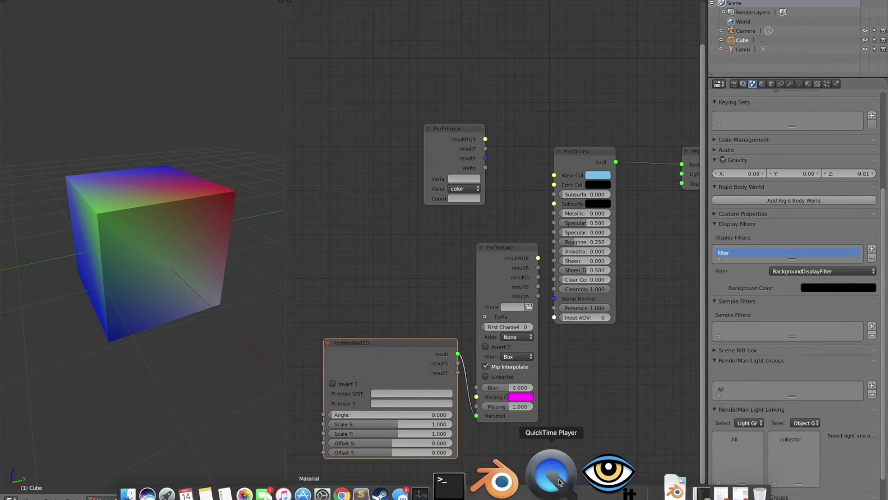
Step: Switch to the it image viewer, inspect the Scene.0001.it entry in its catalog, close the catalog and return to Blender
click(572, 456)
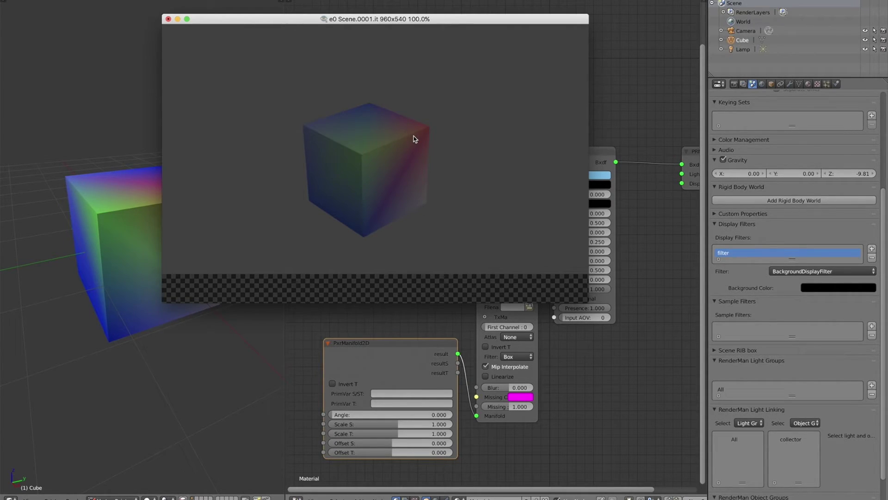
click(190, 0)
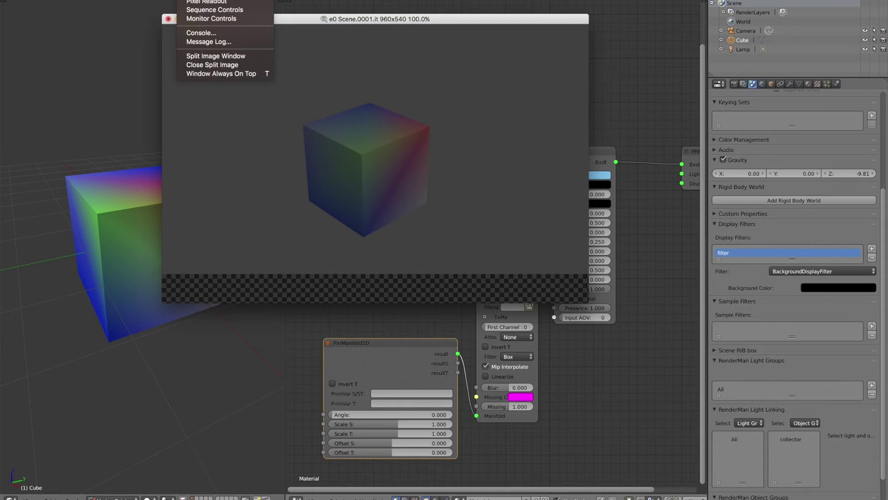
click(208, 0)
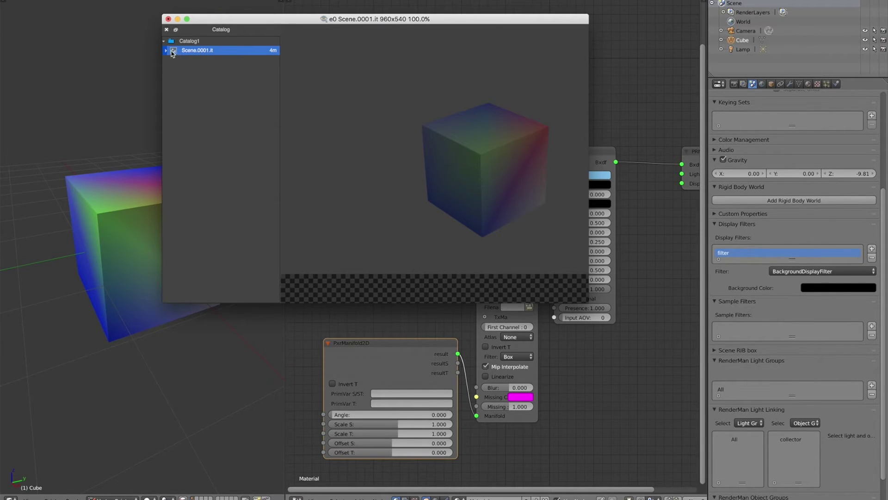
click(167, 50)
click(166, 50)
click(167, 29)
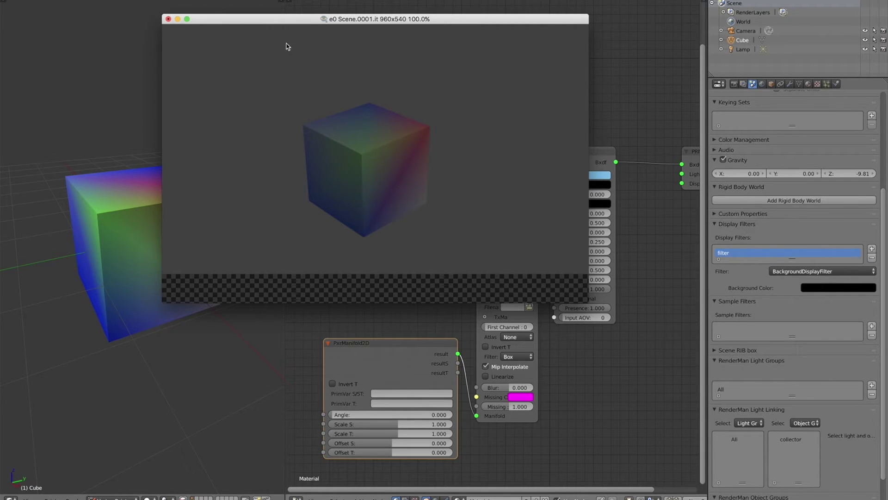
drag(310, 19, 266, 237)
click(486, 144)
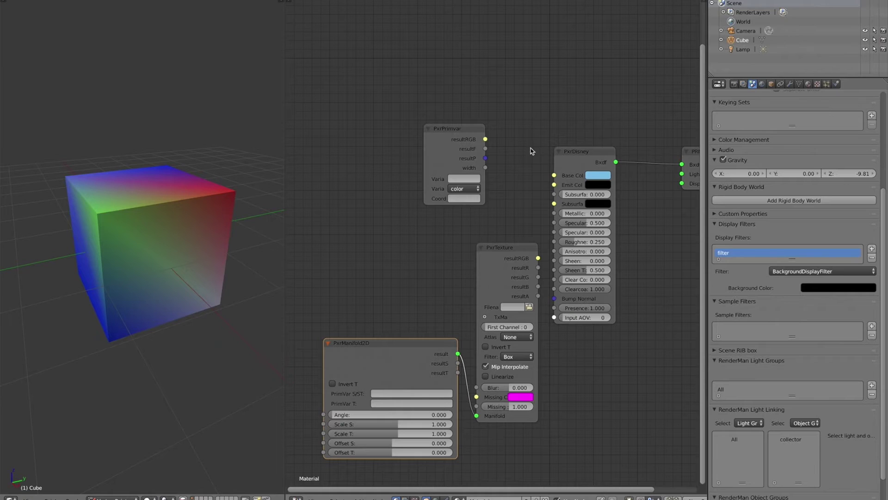
Step: Select the lamp and add a Renderman nodetree to it in its lamp settings
click(602, 154)
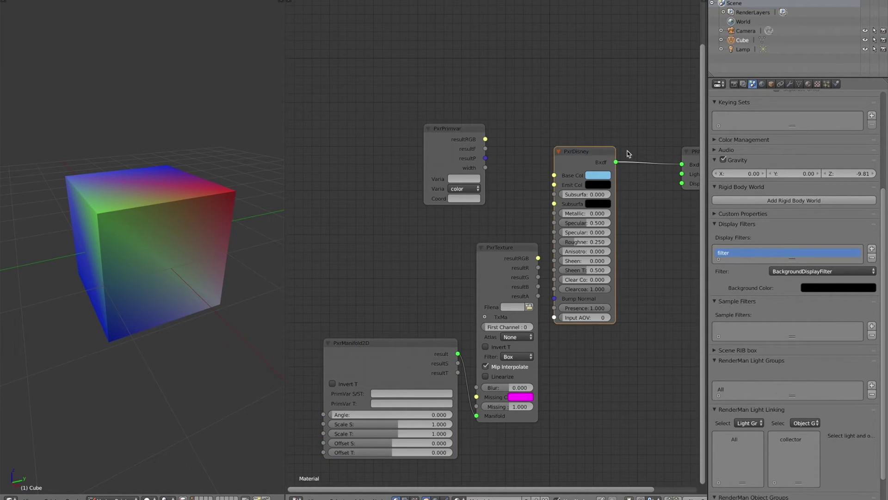
click(742, 49)
click(790, 84)
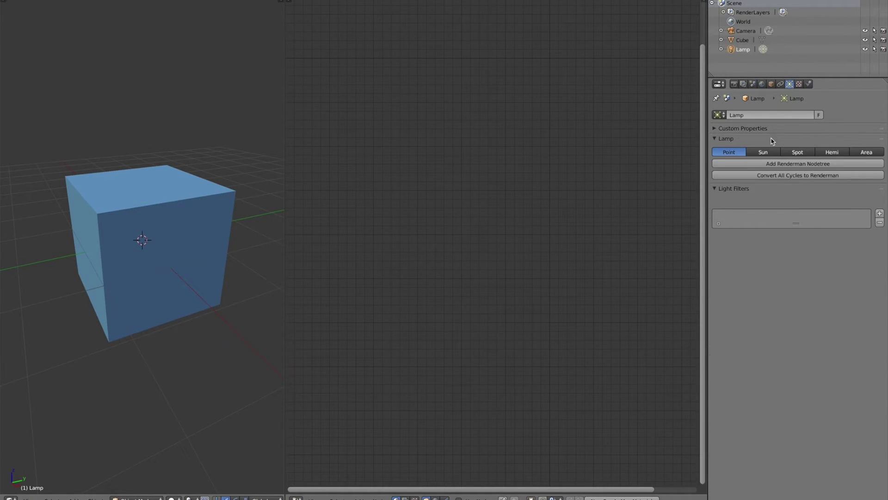
click(781, 165)
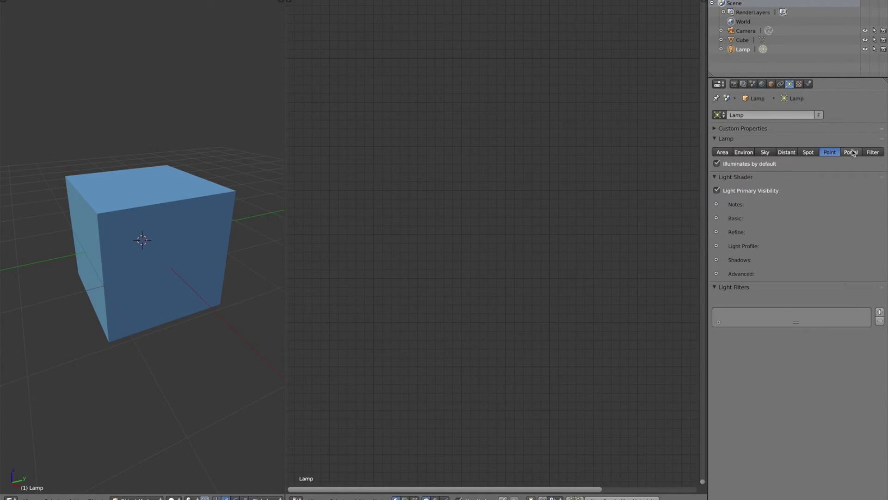
Step: Make the lamp an environment light and load HWSign3-Fence_Env.hdr from the Hollywood_Sign folder as its color map
click(744, 152)
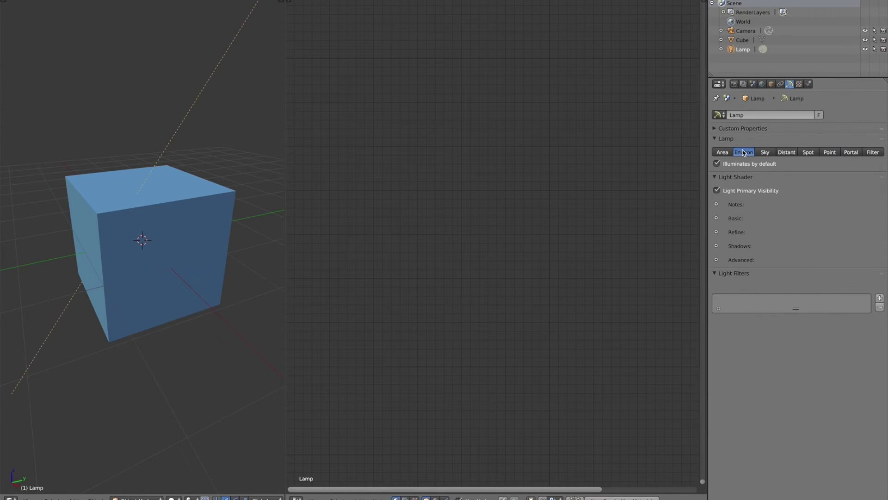
click(716, 218)
click(879, 265)
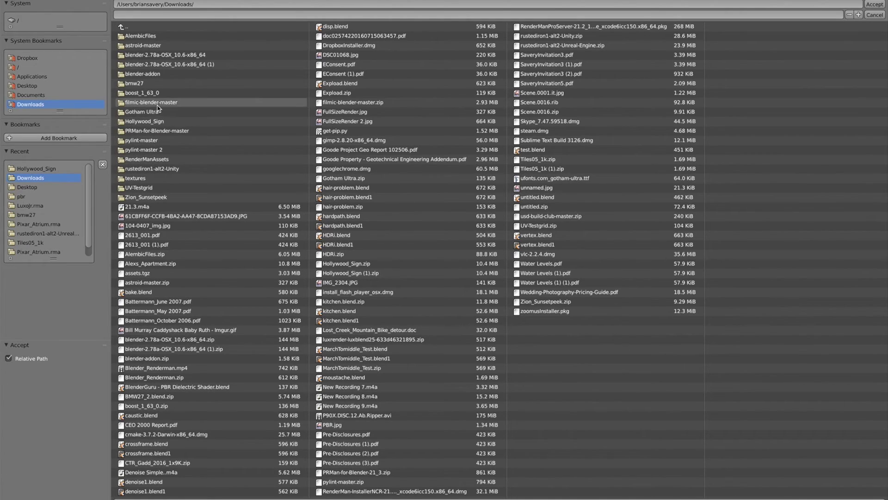
click(150, 124)
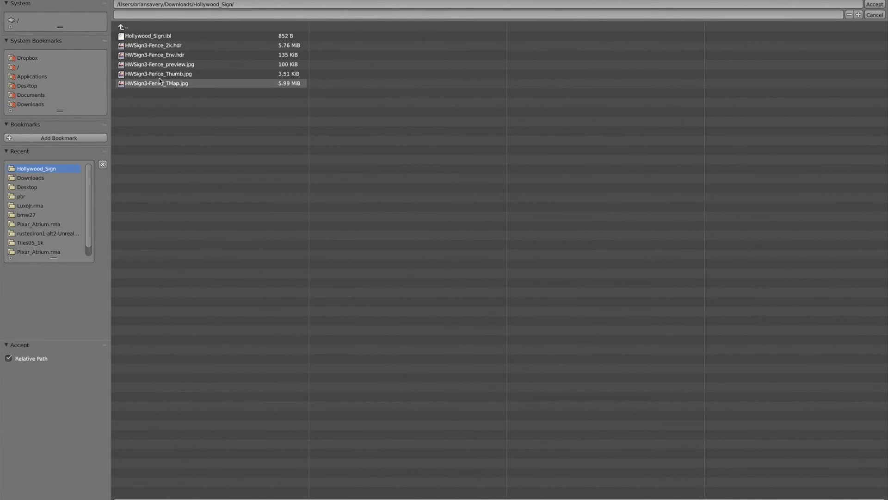
double_click(160, 57)
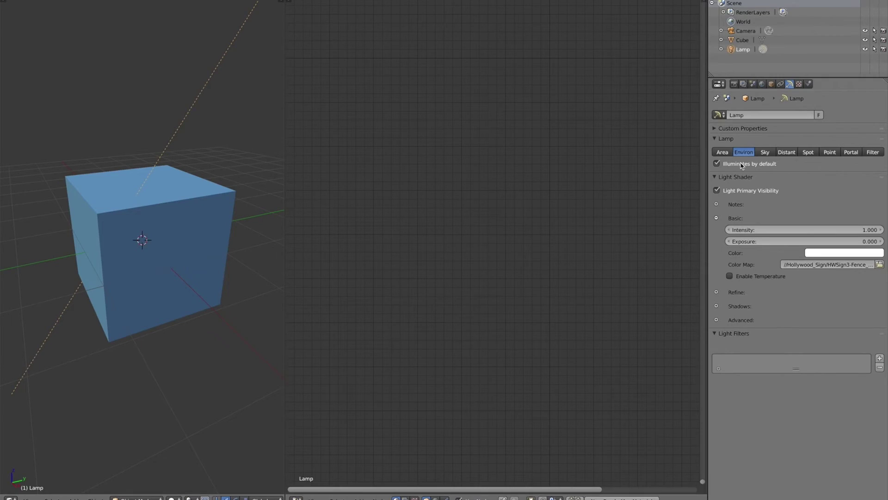
Step: Set the scene's display filter to FilmicTonemapperDisplayFilter, render the scene and reposition the it render window
click(753, 86)
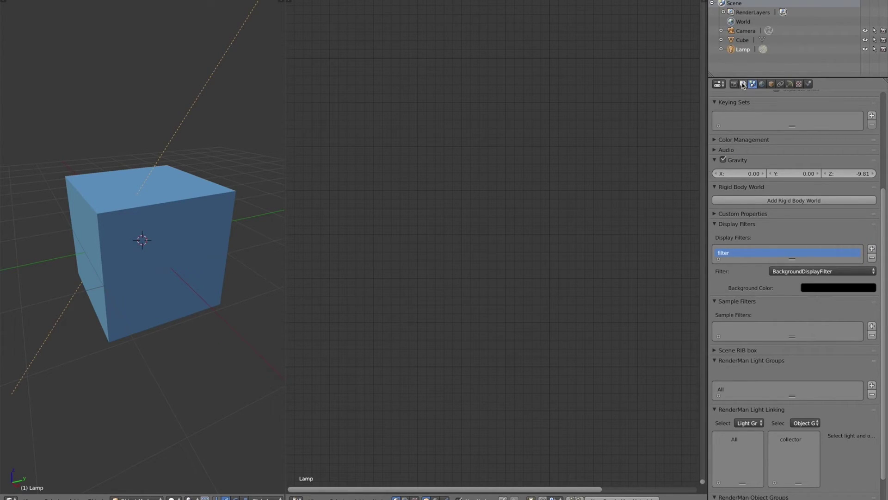
click(789, 270)
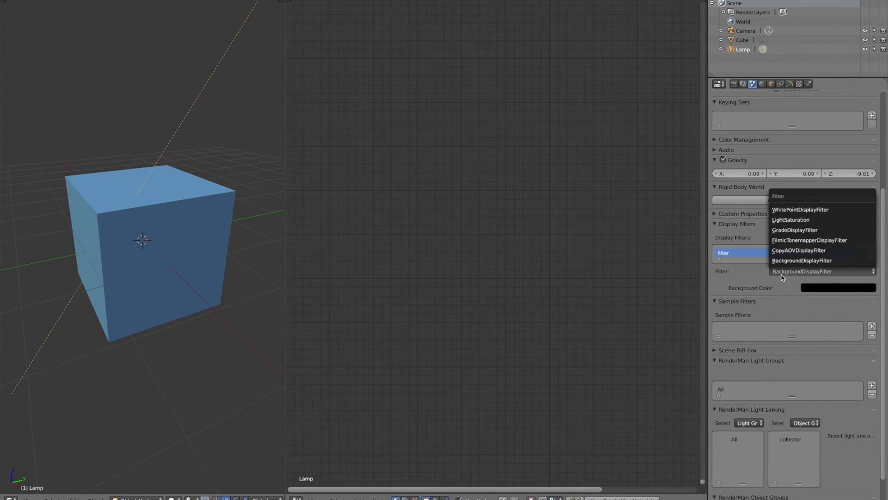
click(795, 238)
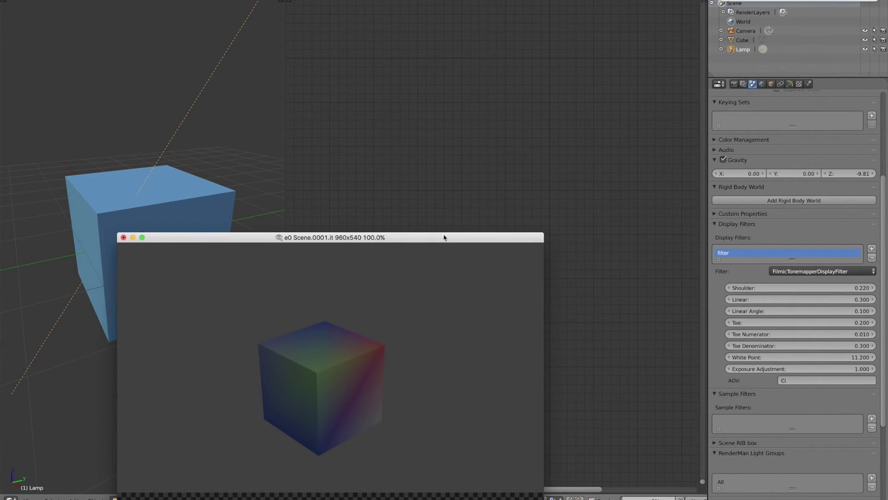
drag(444, 238, 633, 16)
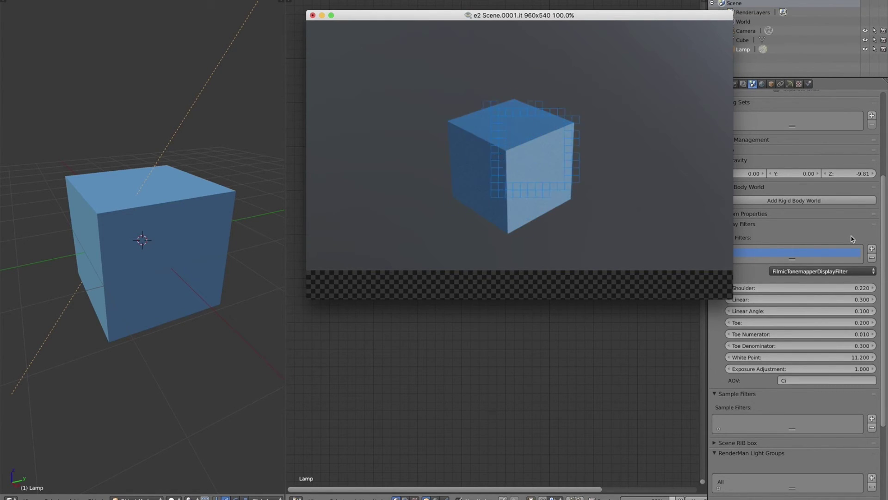
Step: Remove the display filter from the scene and render again in the it viewer
click(873, 260)
click(873, 259)
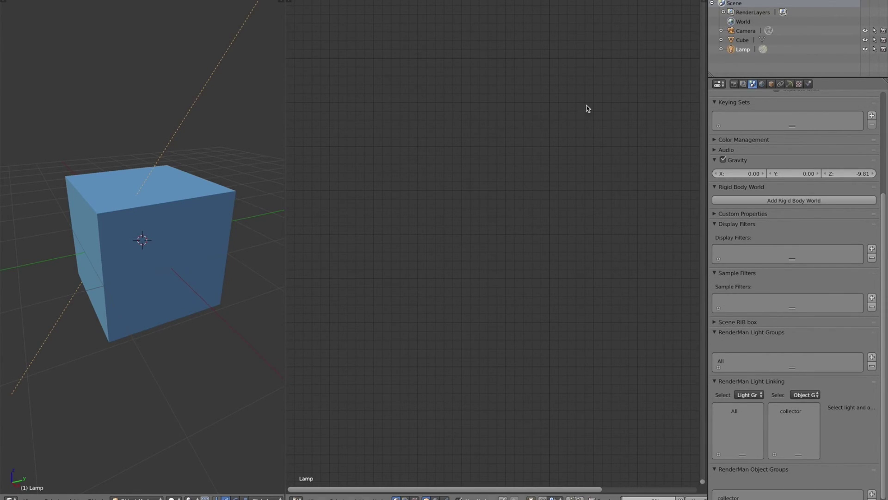
key(super+Tab)
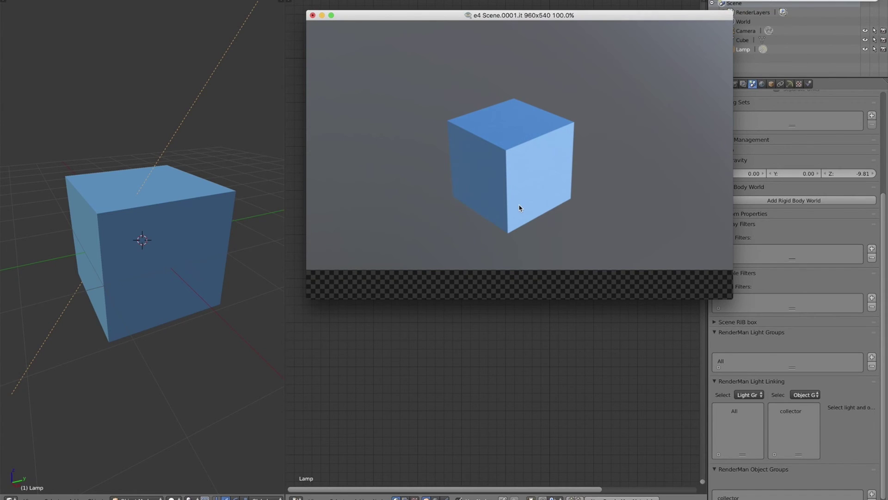
Step: Flip between the stored renders in the it viewer to compare the image with and without the filmic tonemapper
middle_drag(520, 207, 519, 208)
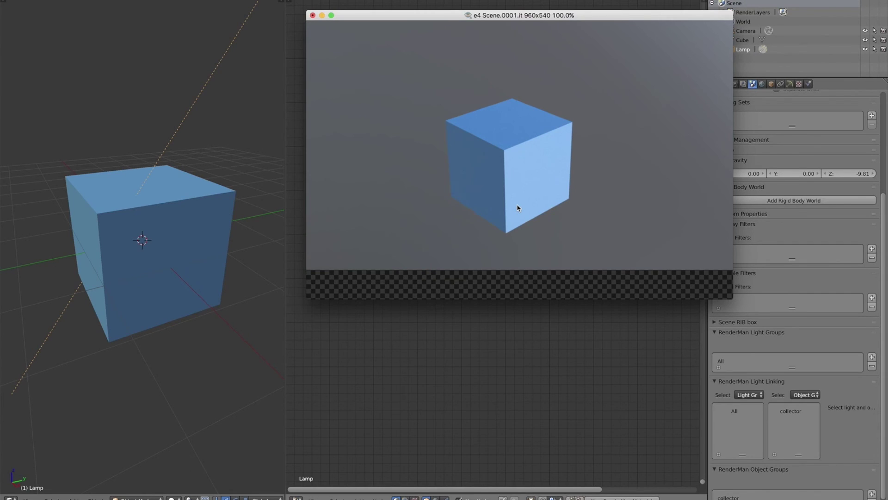
key(a)
key(a)
key(Up)
key(Up)
key(Down)
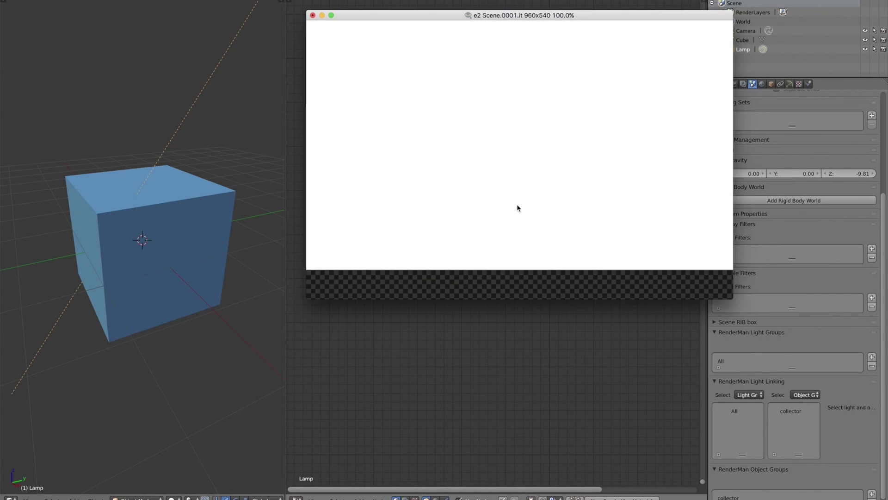
key(Up)
key(Down)
key(Down)
key(Up)
key(Up)
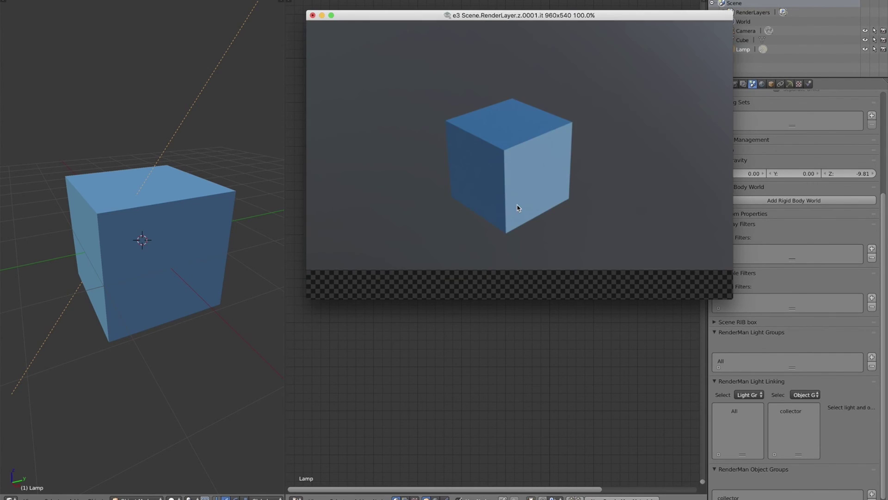